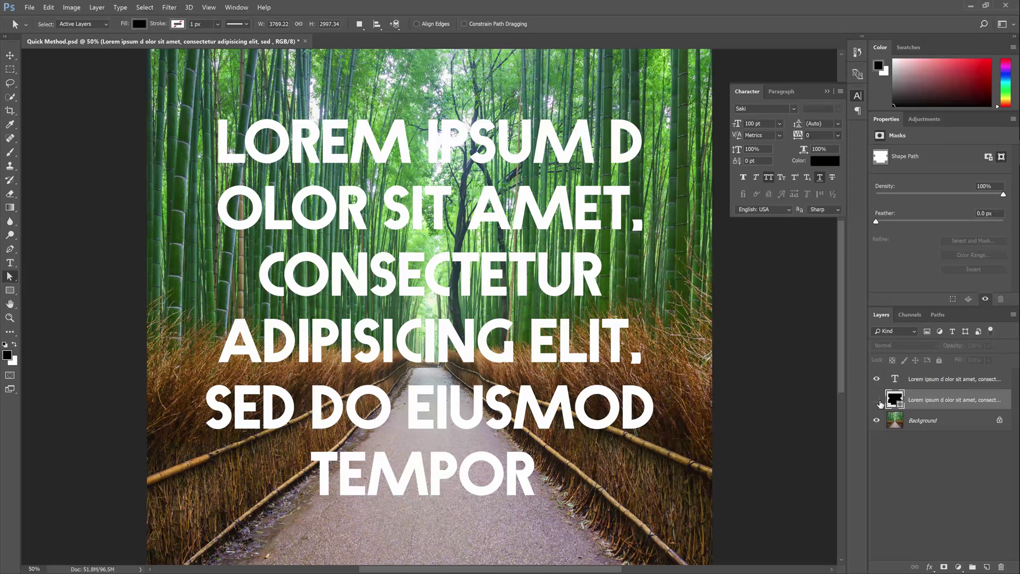
{"action": "left_click", "coordinate": [879, 400]}
Step: Show the bar shape layer behind the text and fill it with bright green
{"action": "left_click", "coordinate": [139, 24]}
{"action": "left_click", "coordinate": [108, 92]}
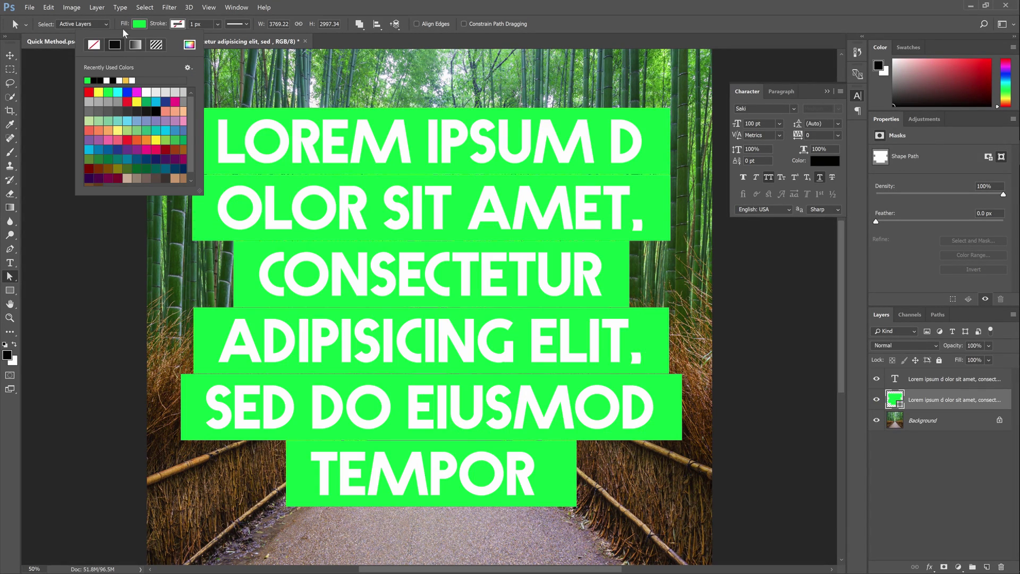
Step: Remove the bar shape's fill and give it a black 10 pt stroke
{"action": "left_click", "coordinate": [93, 44]}
{"action": "left_click", "coordinate": [177, 24]}
{"action": "left_click", "coordinate": [132, 80]}
{"action": "left_click", "coordinate": [175, 25]}
{"action": "type", "text": "20"}
{"action": "key", "text": "Return"}
{"action": "type", "text": "10"}
{"action": "key", "text": "Return"}
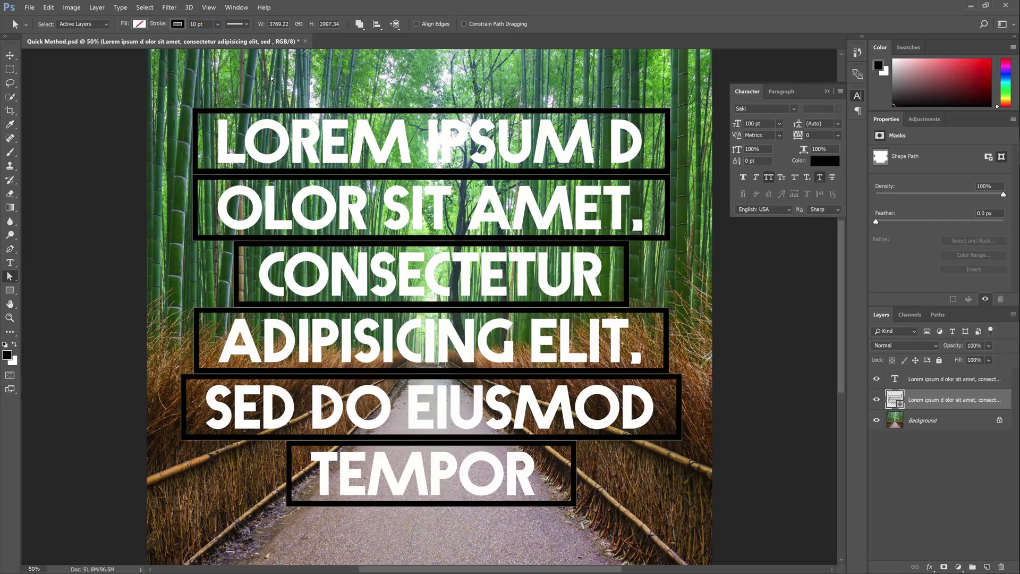
Step: Pick another recently used stroke color for the bar shape and switch its fill to a pattern
{"action": "left_click", "coordinate": [178, 24]}
{"action": "left_click", "coordinate": [144, 80]}
{"action": "left_click", "coordinate": [139, 23]}
{"action": "left_click", "coordinate": [114, 45]}
{"action": "left_click", "coordinate": [156, 45]}
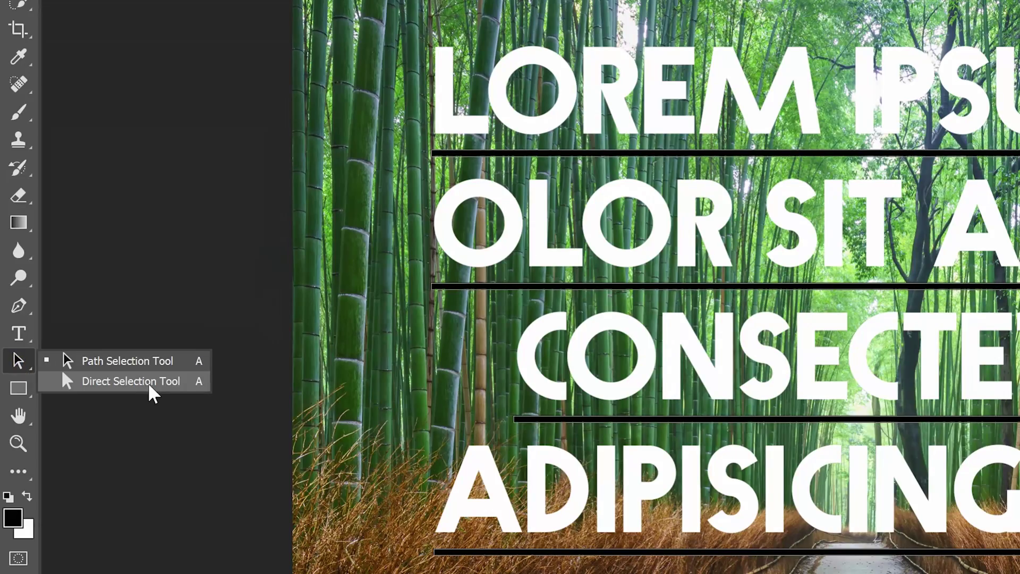
Step: Select anchor points of the black underline bars with the Direct Selection Tool
{"action": "left_click", "coordinate": [148, 385]}
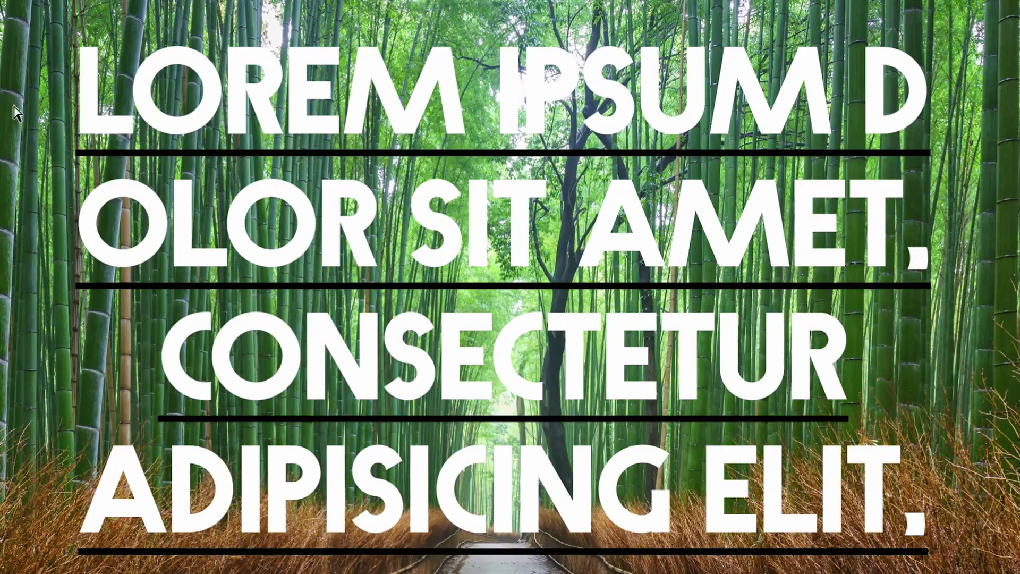
{"action": "left_click_drag", "start_coordinate": [16, 106], "coordinate": [940, 150]}
{"action": "left_click_drag", "start_coordinate": [38, 239], "coordinate": [940, 286]}
{"action": "left_click_drag", "start_coordinate": [292, 260], "coordinate": [808, 507]}
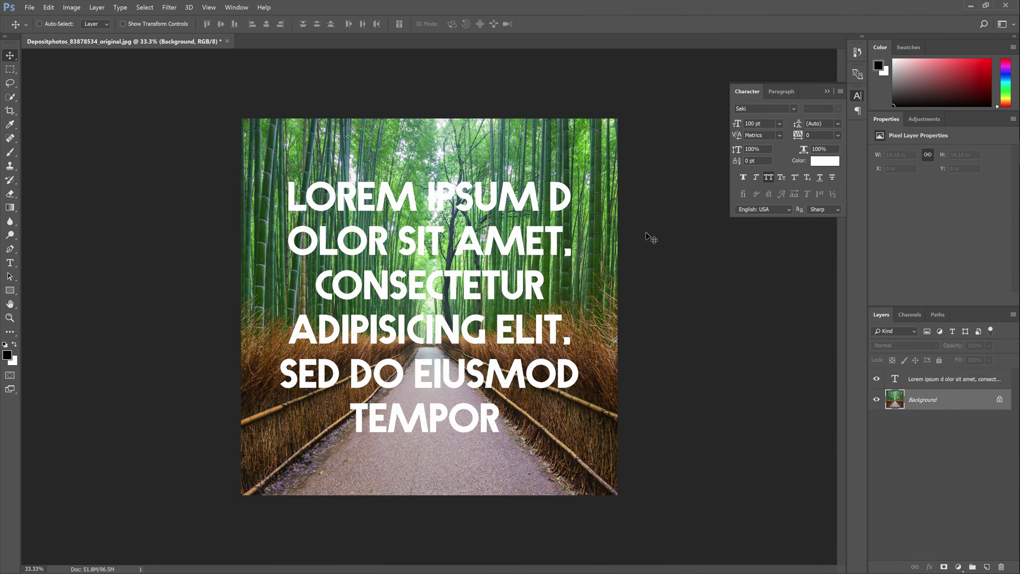
Step: Draw a black rectangle about 3601 by 511 px behind the first text line and place a narrower duplicate behind the second line
{"action": "left_click", "coordinate": [11, 290]}
{"action": "left_click_drag", "start_coordinate": [272, 174], "coordinate": [591, 218]}
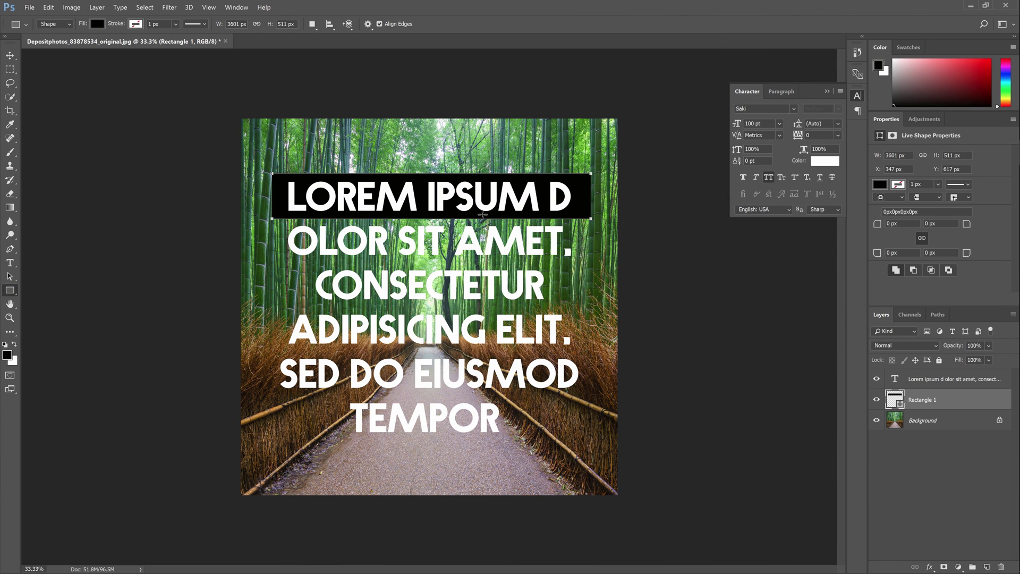
{"action": "key", "text": "ctrl+j"}
{"action": "key", "text": "ctrl+t"}
{"action": "left_click_drag", "start_coordinate": [482, 214], "coordinate": [483, 259]}
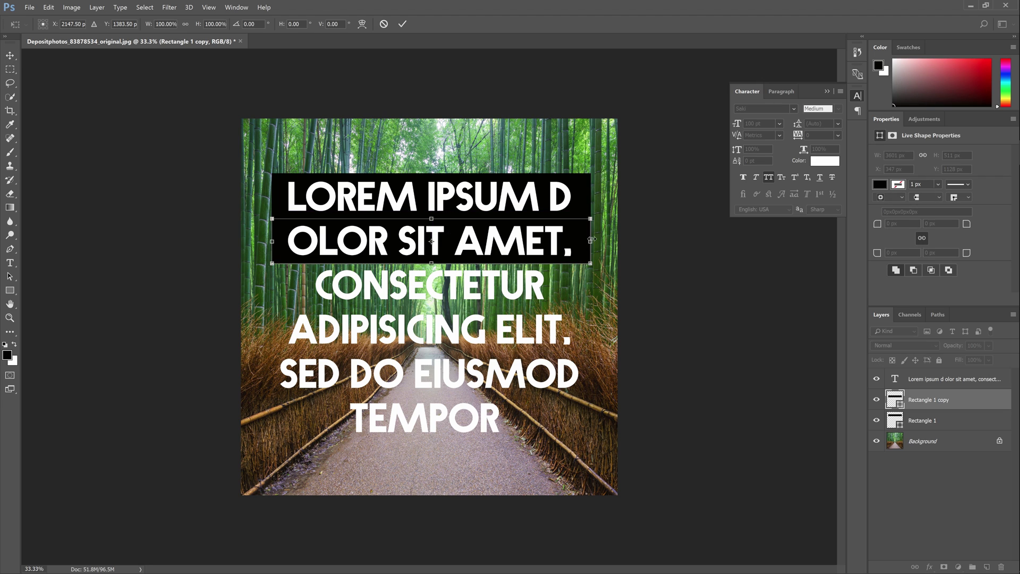
{"action": "left_click_drag", "start_coordinate": [591, 240], "coordinate": [580, 240]}
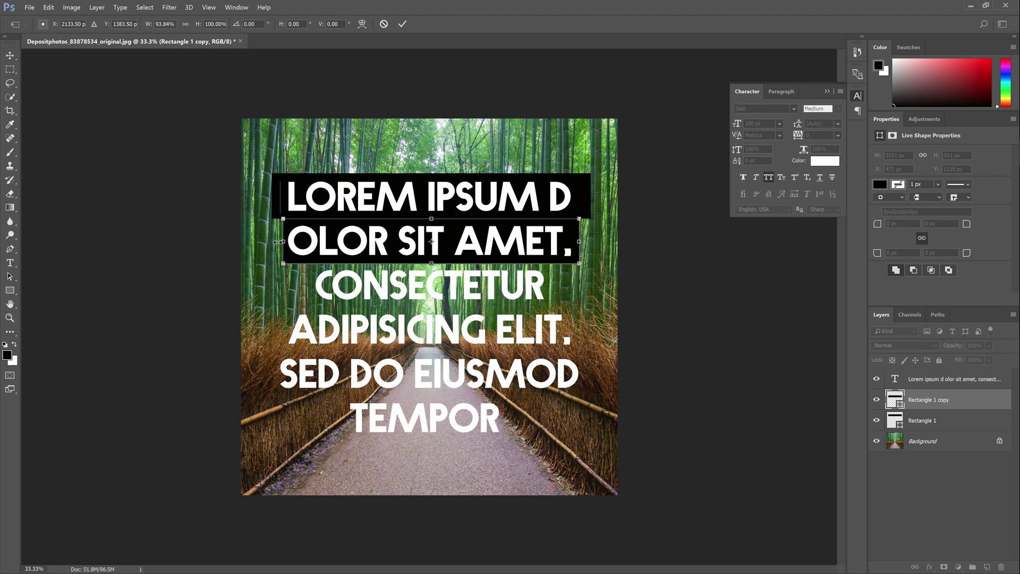
{"action": "left_click_drag", "start_coordinate": [278, 242], "coordinate": [280, 242]}
{"action": "key", "text": "Return"}
Step: Duplicate the second line's rectangle behind the third text line and narrow it to fit CONSECTETUR
{"action": "key", "text": "ctrl+j"}
{"action": "left_click_drag", "start_coordinate": [422, 240], "coordinate": [441, 286]}
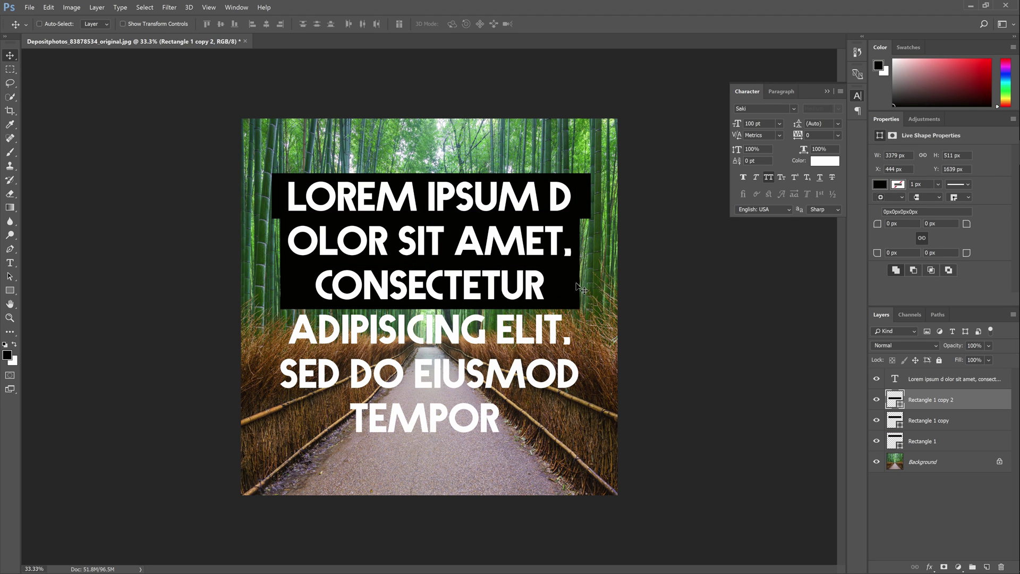
{"action": "key", "text": "ctrl+t"}
{"action": "left_click_drag", "start_coordinate": [580, 286], "coordinate": [552, 286]}
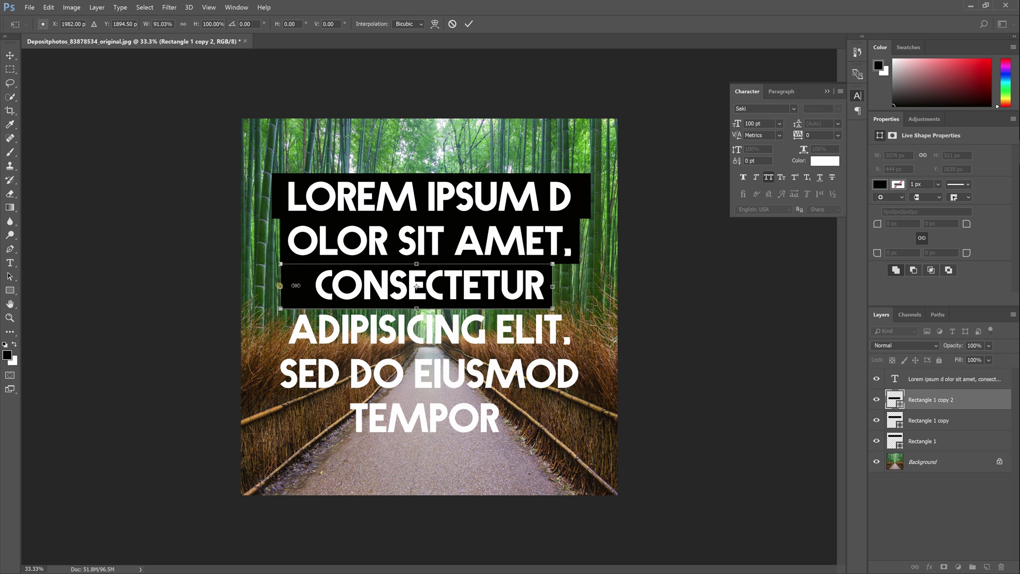
{"action": "left_click_drag", "start_coordinate": [296, 286], "coordinate": [322, 285]}
{"action": "key", "text": "Return"}
Step: Duplicate the rectangle behind the fourth and fifth text lines and resize the copies to fit their widths
{"action": "key", "text": "ctrl+j"}
{"action": "left_click_drag", "start_coordinate": [407, 275], "coordinate": [407, 322]}
{"action": "key", "text": "ctrl+t"}
{"action": "left_click_drag", "start_coordinate": [553, 329], "coordinate": [505, 427]}
{"action": "key", "text": "Return"}
{"action": "key", "text": "ctrl+j"}
{"action": "key", "text": "ctrl+j"}
Step: Duplicate the rectangle behind the last text line and narrow it to fit TEMPOR
{"action": "key", "text": "ctrl+t"}
{"action": "left_click_drag", "start_coordinate": [590, 417], "coordinate": [510, 418]}
{"action": "left_click_drag", "start_coordinate": [342, 417], "coordinate": [333, 418]}
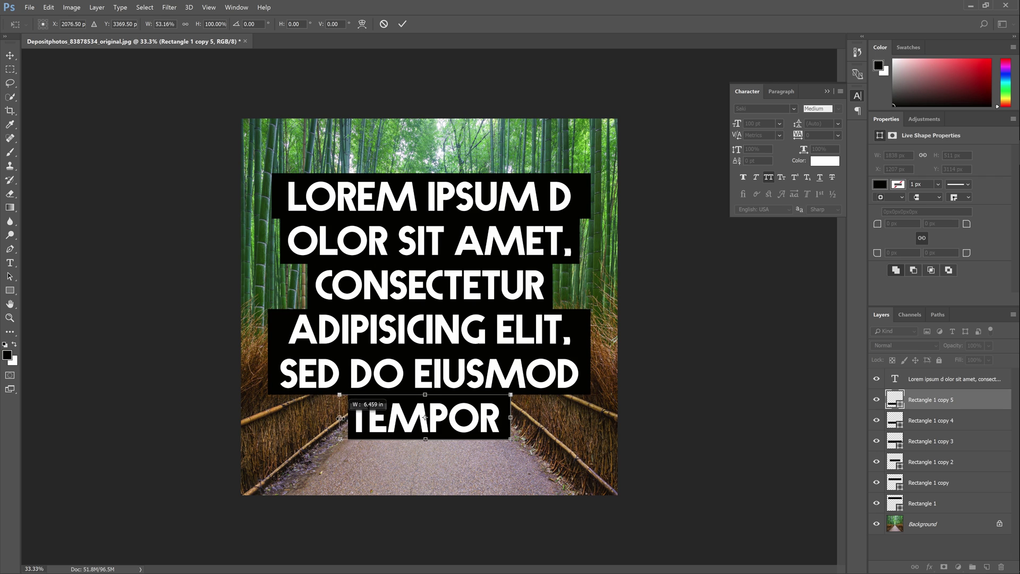
{"action": "key", "text": "Return"}
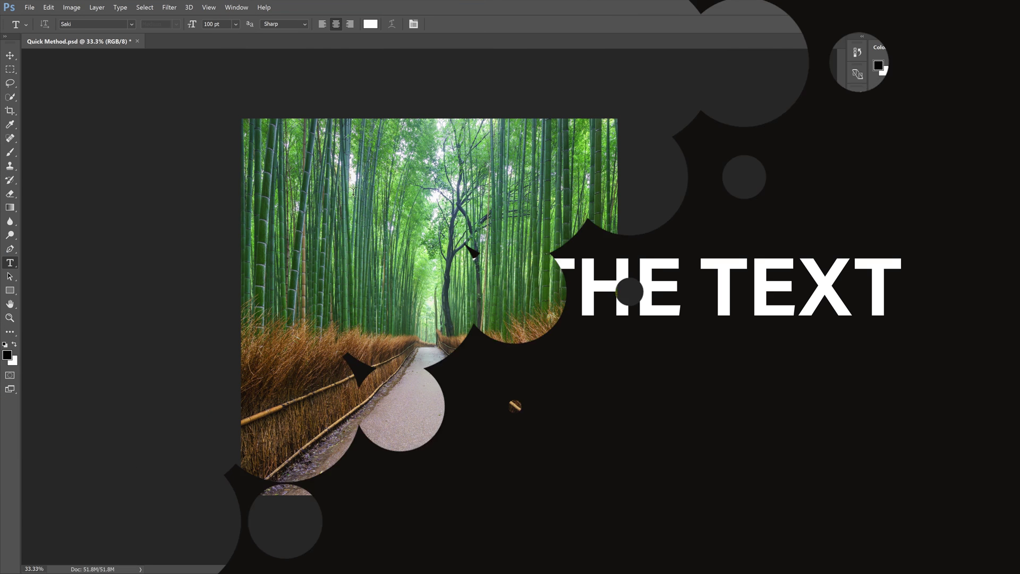
Step: Create a text box with lorem ipsum placeholder text over the bamboo photo in Quick Method.psd and convert it to point text
{"action": "left_click_drag", "start_coordinate": [284, 149], "coordinate": [586, 460]}
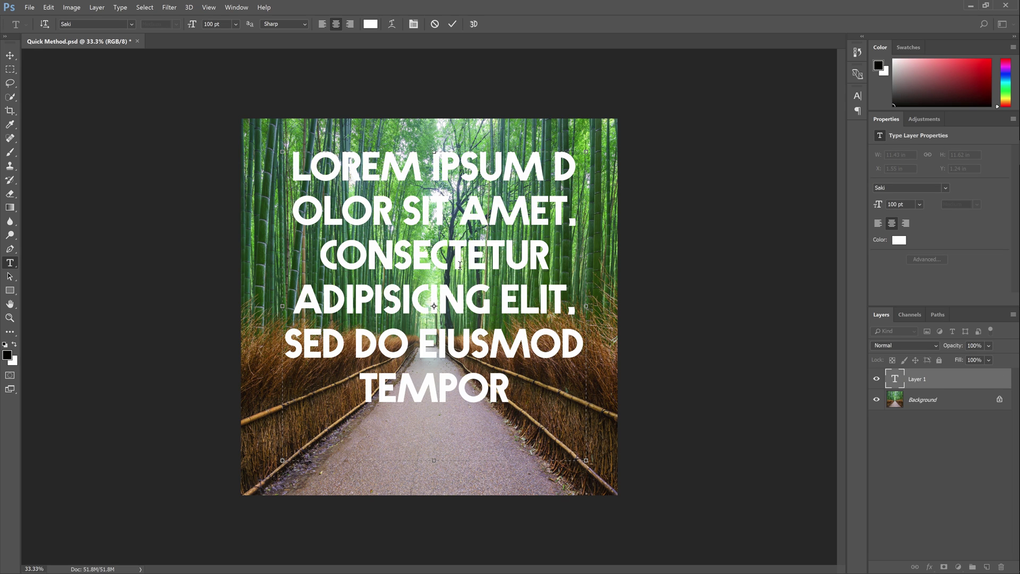
{"action": "right_click", "coordinate": [453, 258]}
{"action": "left_click", "coordinate": [505, 451]}
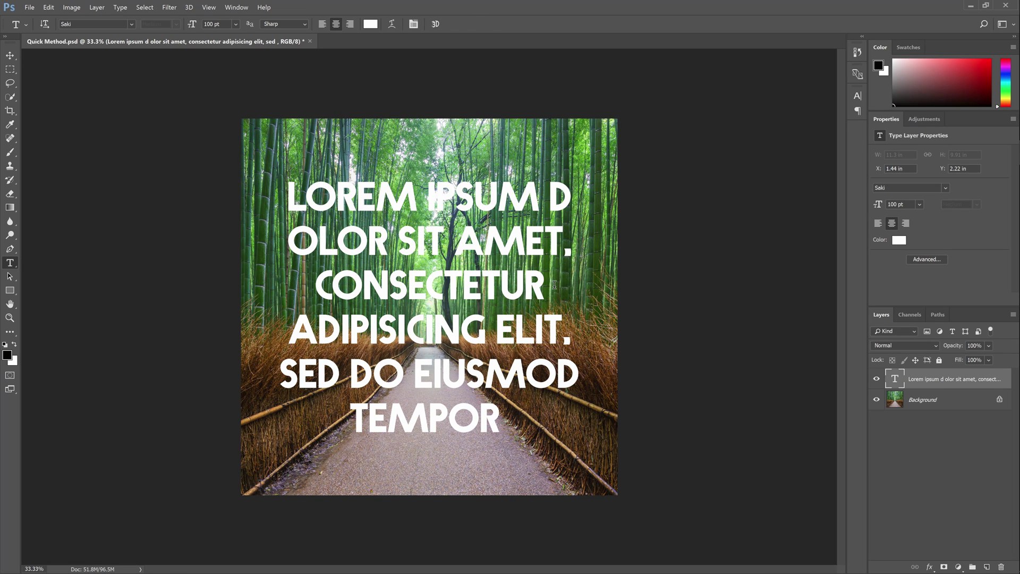
{"action": "key", "text": "v"}
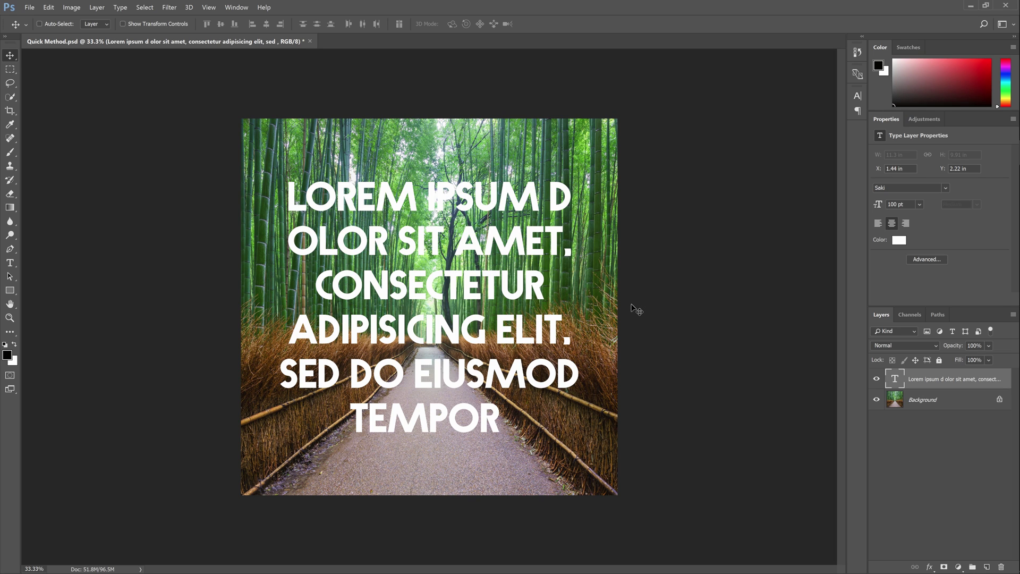
Step: Duplicate the text layer and underline the text of the copy
{"action": "key", "text": "ctrl+j"}
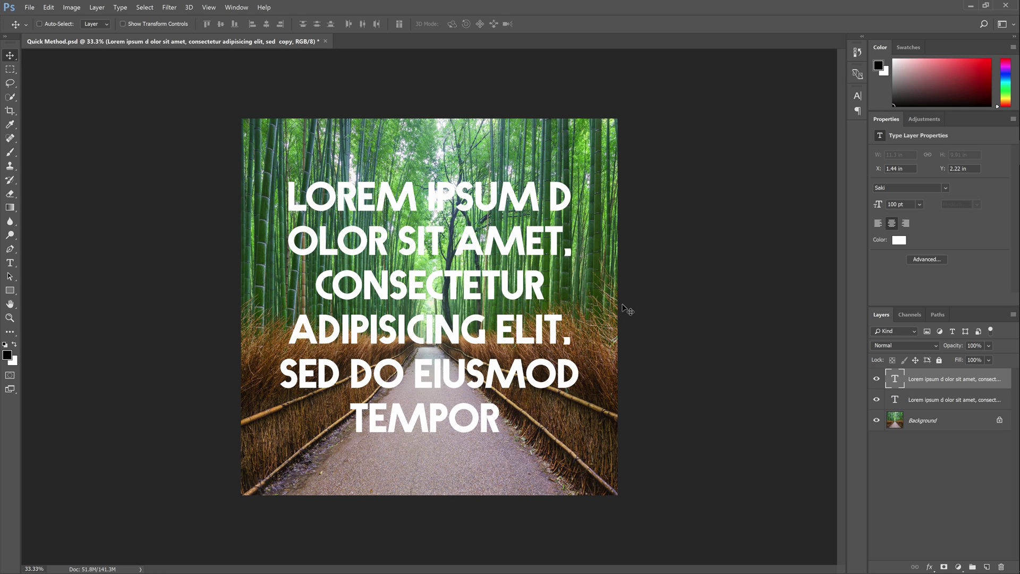
{"action": "left_click", "coordinate": [236, 8]}
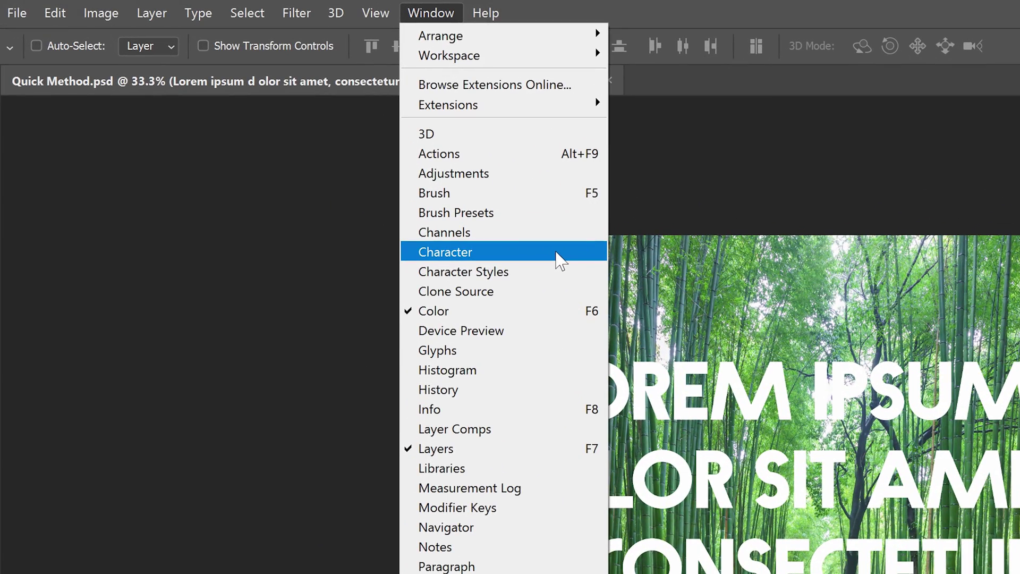
{"action": "left_click", "coordinate": [558, 252]}
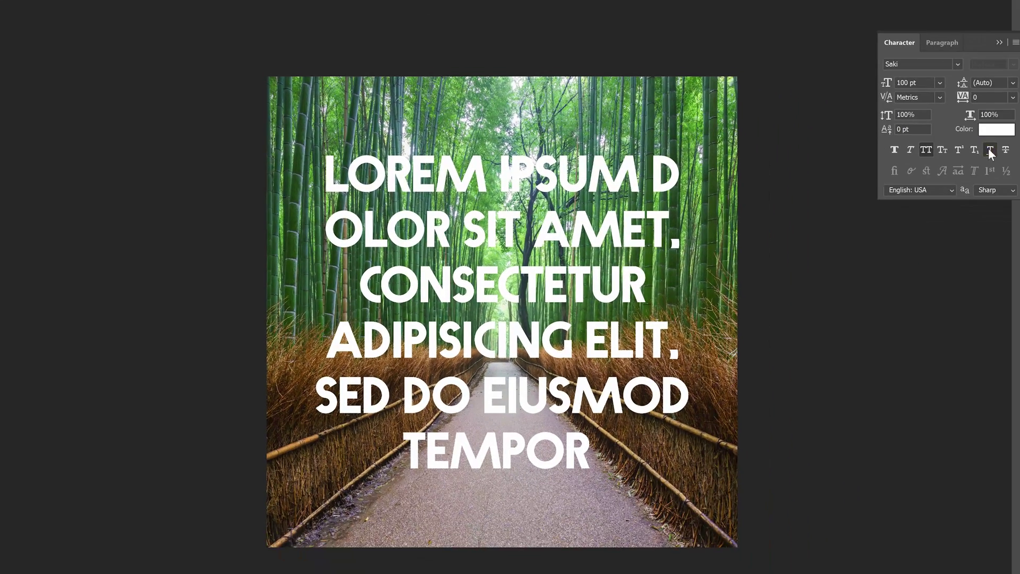
{"action": "left_click", "coordinate": [988, 149]}
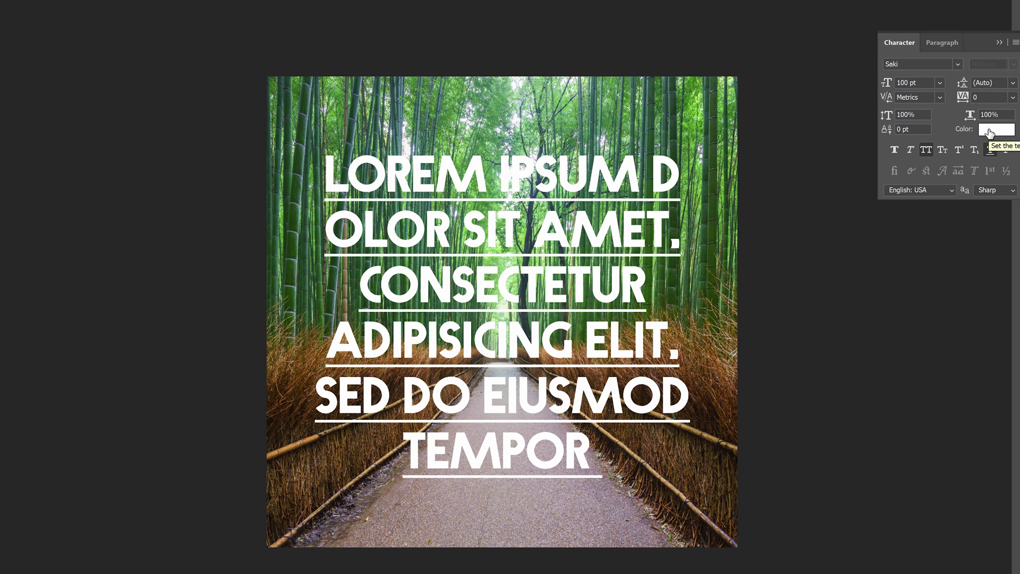
Step: Color the underlined text copy black (000000) and convert that layer to a shape
{"action": "left_click", "coordinate": [988, 130]}
{"action": "type", "text": "000000"}
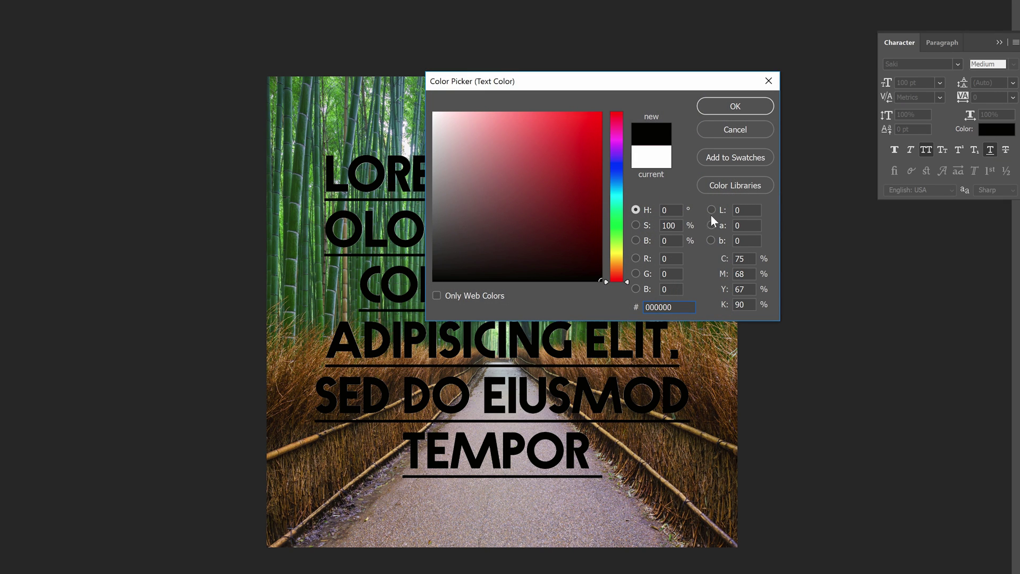
{"action": "left_click", "coordinate": [757, 109]}
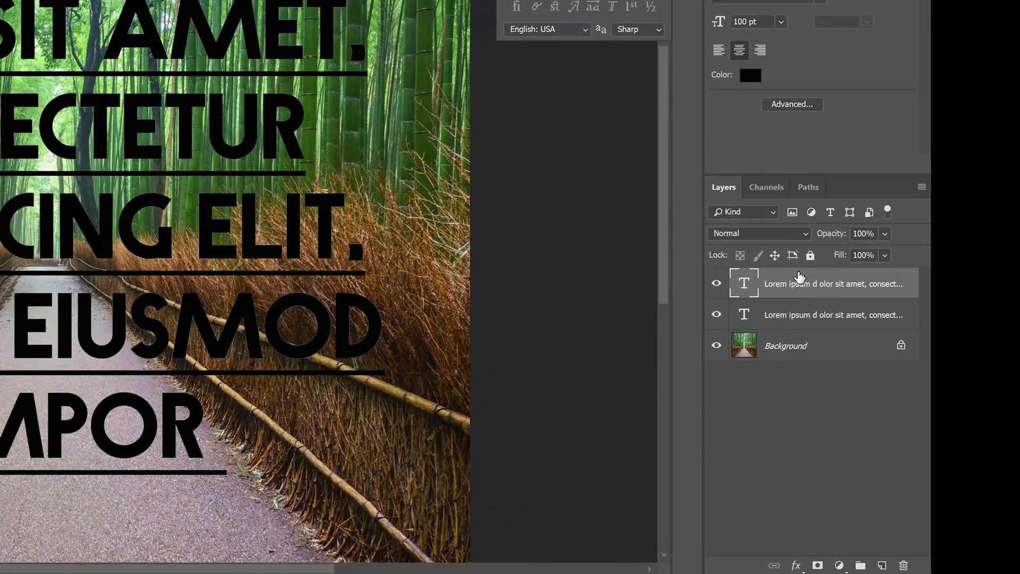
{"action": "right_click", "coordinate": [930, 378]}
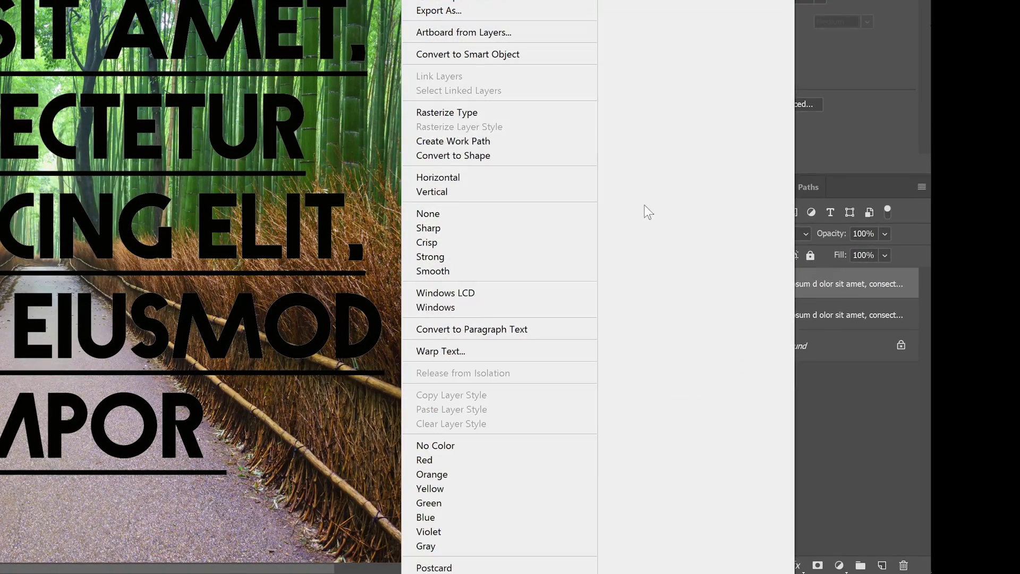
{"action": "left_click", "coordinate": [562, 157]}
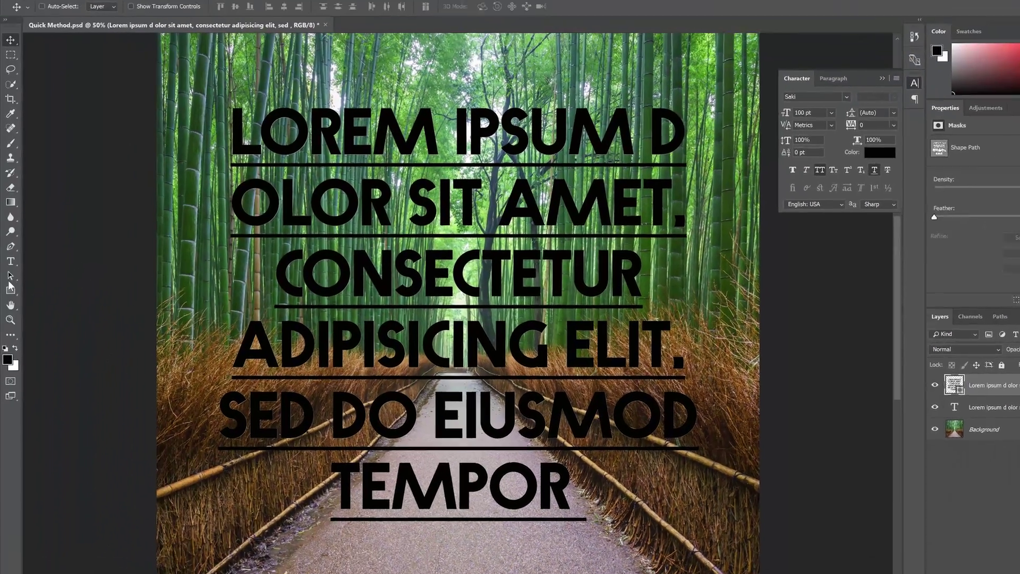
Step: Delete the black letter shapes of the first two lines with the Path Selection Tool, keeping their underlines
{"action": "left_click", "coordinate": [12, 274]}
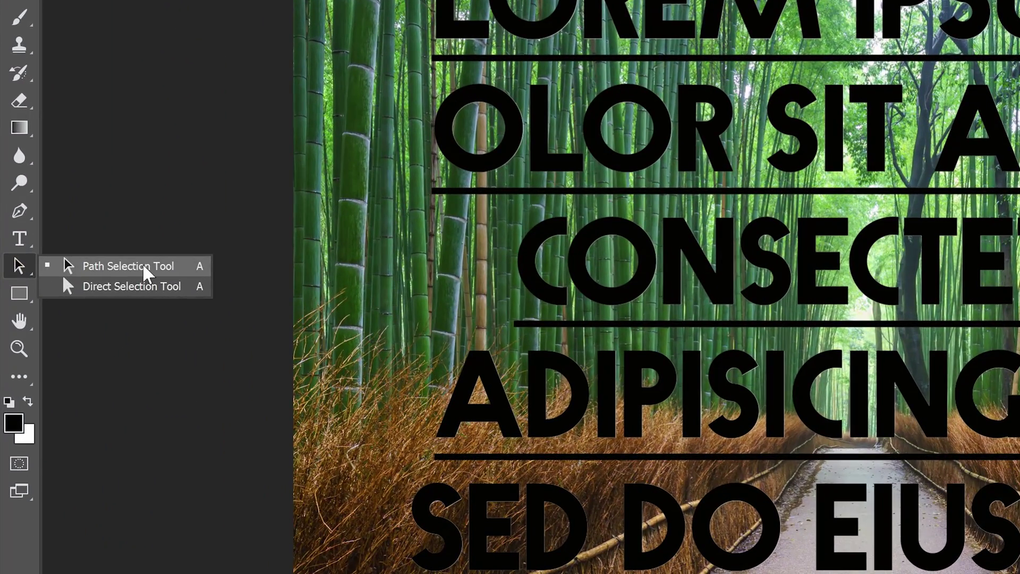
{"action": "left_click", "coordinate": [117, 270]}
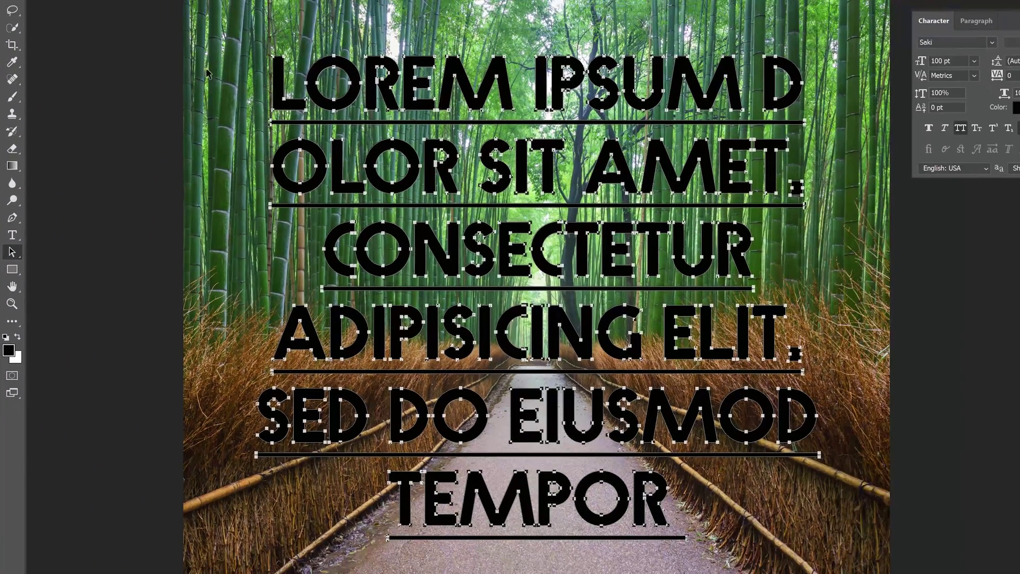
{"action": "left_click_drag", "start_coordinate": [207, 69], "coordinate": [832, 101]}
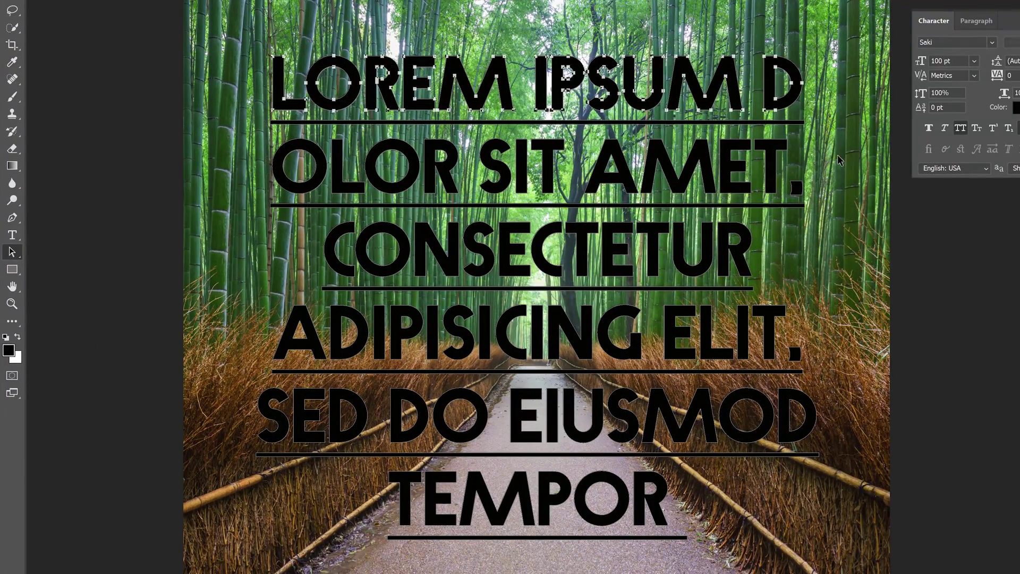
{"action": "key", "text": "Delete"}
{"action": "left_click_drag", "start_coordinate": [840, 139], "coordinate": [192, 195]}
{"action": "key", "text": "Delete"}
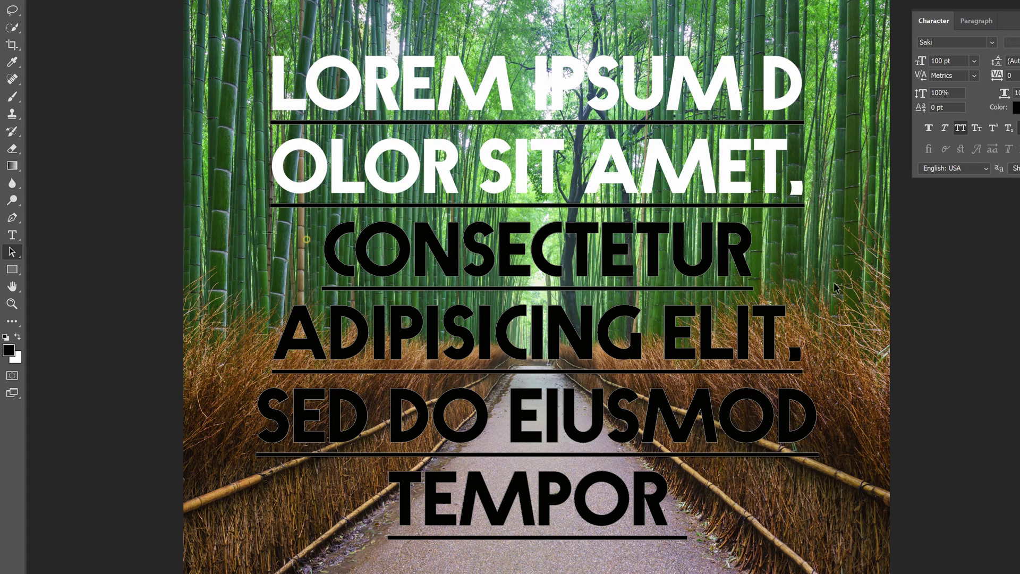
Step: Delete the black letter shapes of the remaining four lines and move the underline shape layer below the text layer
{"action": "left_click_drag", "start_coordinate": [255, 229], "coordinate": [904, 282]}
{"action": "key", "text": "Delete"}
{"action": "left_click_drag", "start_coordinate": [823, 329], "coordinate": [208, 353]}
{"action": "key", "text": "Delete"}
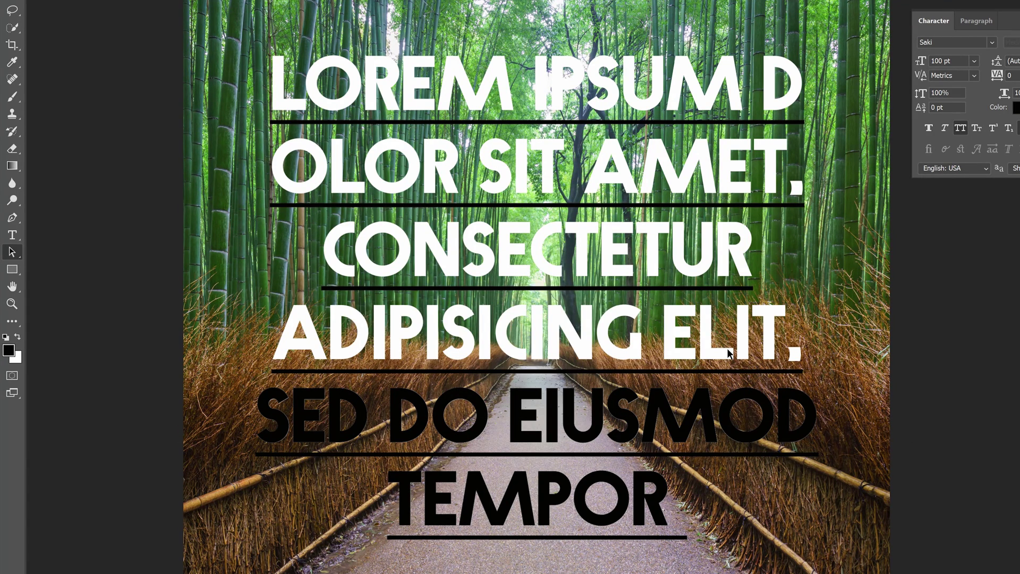
{"action": "left_click_drag", "start_coordinate": [849, 426], "coordinate": [255, 420]}
{"action": "key", "text": "Delete"}
{"action": "left_click_drag", "start_coordinate": [372, 502], "coordinate": [728, 505]}
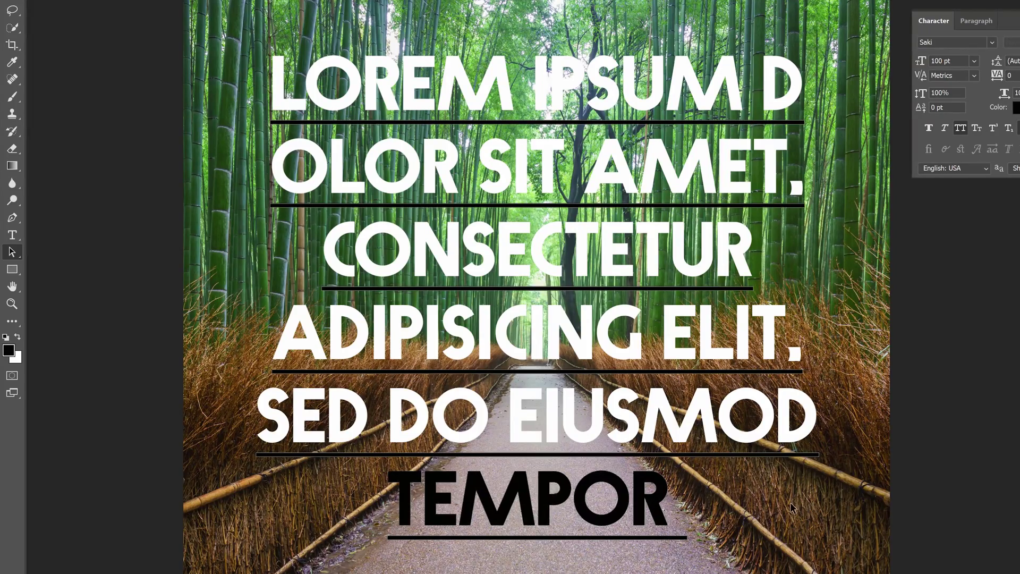
{"action": "key", "text": "Delete"}
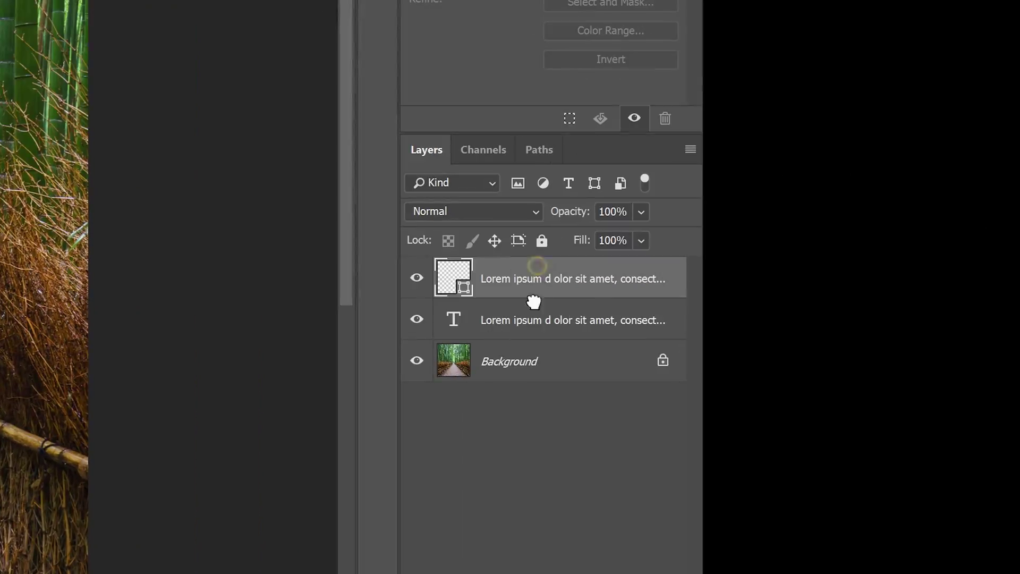
{"action": "left_click_drag", "start_coordinate": [533, 298], "coordinate": [530, 336]}
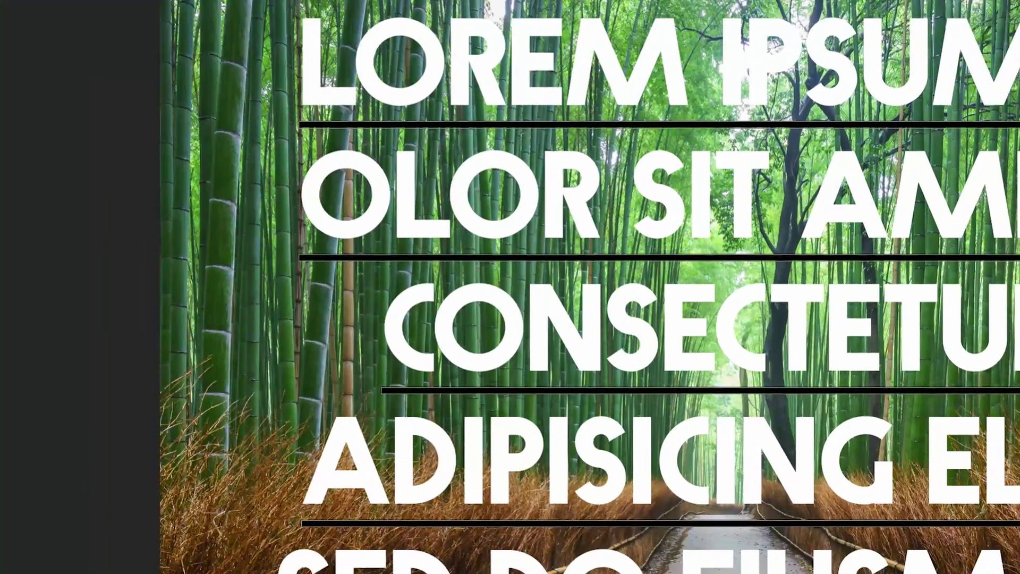
Step: Select the top anchor points of all six underlines with the Direct Selection Tool and raise them to form bars behind each text line
{"action": "left_click", "coordinate": [24, 363]}
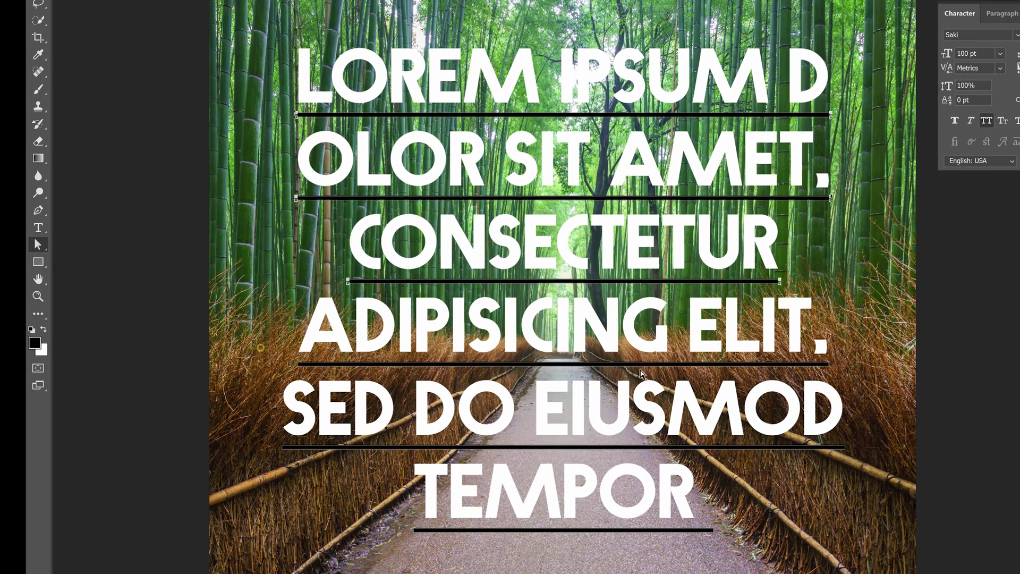
{"action": "left_click_drag", "start_coordinate": [882, 355], "coordinate": [266, 373]}
{"action": "left_click_drag", "start_coordinate": [867, 419], "coordinate": [245, 452]}
{"action": "left_click_drag", "start_coordinate": [393, 510], "coordinate": [779, 534]}
{"action": "key", "text": "shift+Up"}
{"action": "key", "text": "shift+Up"}
{"action": "key", "text": "shift+Up"}
{"action": "key", "text": "shift+Up"}
{"action": "key", "text": "shift+Up"}
{"action": "key", "text": "shift+Up"}
{"action": "key", "text": "shift+Up"}
{"action": "key", "text": "shift+Up"}
{"action": "key", "text": "shift+Up"}
{"action": "key", "text": "shift+Up"}
{"action": "key", "text": "shift+Up"}
{"action": "key", "text": "shift+Up"}
{"action": "key", "text": "shift+Up"}
{"action": "key", "text": "shift+Up"}
{"action": "key", "text": "shift+Up"}
{"action": "key", "text": "shift+Up"}
{"action": "key", "text": "shift+Up"}
{"action": "key", "text": "shift+Up"}
{"action": "key", "text": "shift+Up"}
{"action": "key", "text": "shift+Up"}
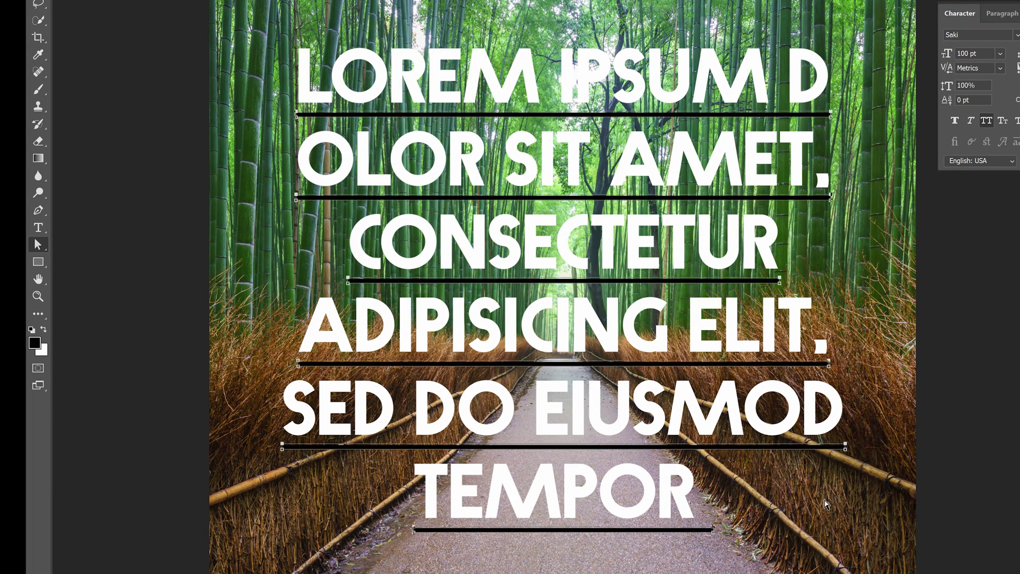
{"action": "key", "text": "Up"}
{"action": "key", "text": "Up"}
{"action": "key", "text": "Up"}
{"action": "key", "text": "Up"}
{"action": "key", "text": "Up"}
{"action": "key", "text": "Up"}
{"action": "key", "text": "Up"}
{"action": "key", "text": "Up"}
{"action": "key", "text": "Up"}
{"action": "key", "text": "Up"}
{"action": "key", "text": "Up"}
{"action": "key", "text": "Up"}
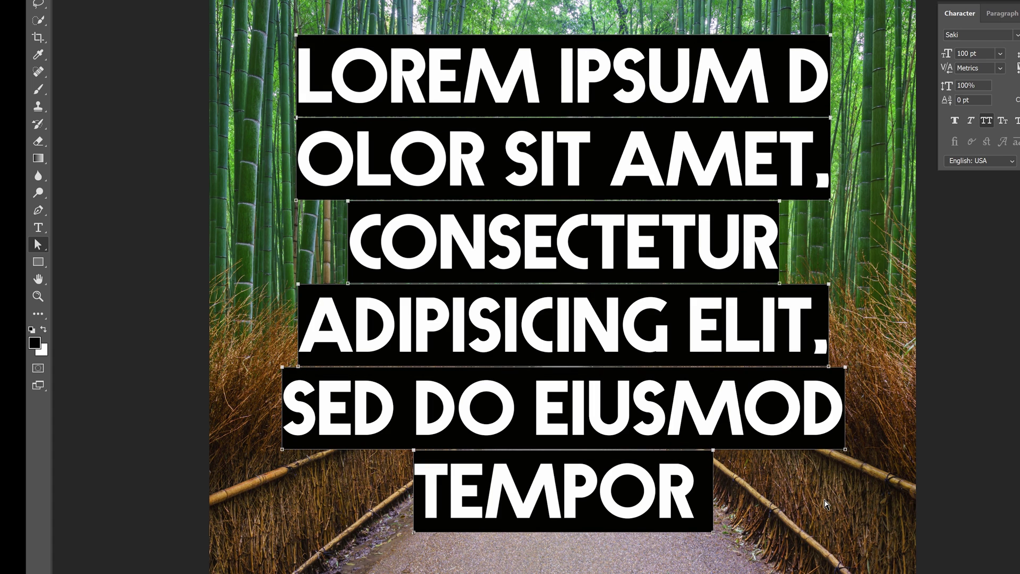
{"action": "key", "text": "Up"}
{"action": "key", "text": "Up"}
{"action": "key", "text": "Down"}
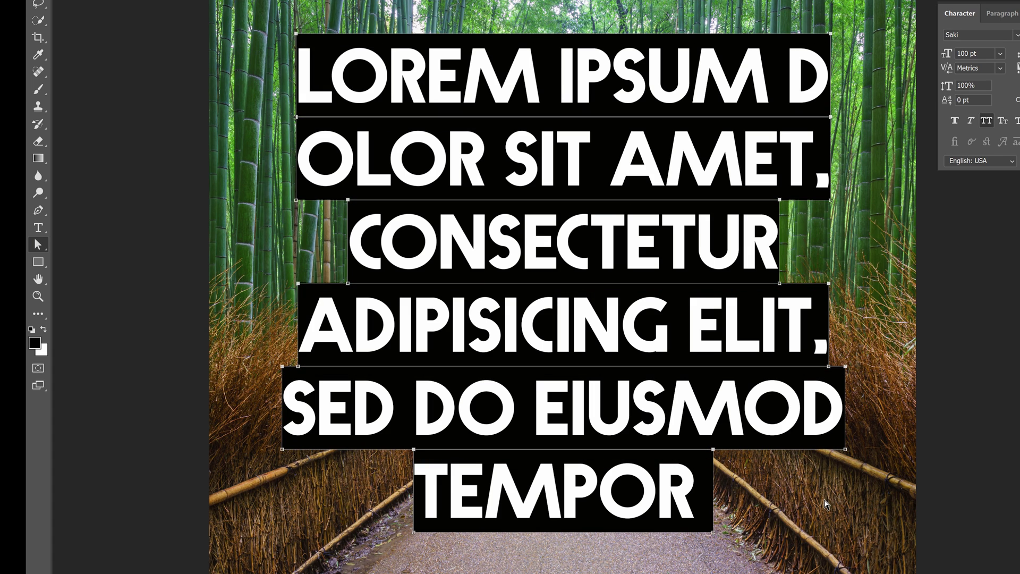
Step: Select the left anchor points of all six bars and extend them outward to add padding before the text
{"action": "left_click_drag", "start_coordinate": [248, 24], "coordinate": [457, 557]}
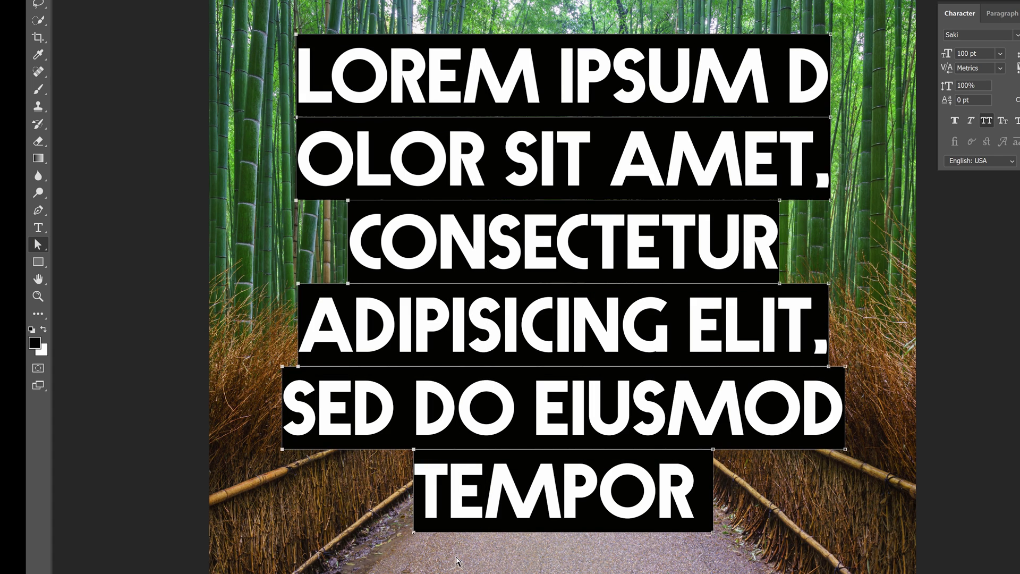
{"action": "key", "text": "Left"}
{"action": "key", "text": "Left"}
{"action": "key", "text": "Left"}
{"action": "key", "text": "shift+Left"}
{"action": "key", "text": "shift+Left"}
{"action": "key", "text": "shift+Left"}
{"action": "key", "text": "shift+Left"}
{"action": "key", "text": "shift+Left"}
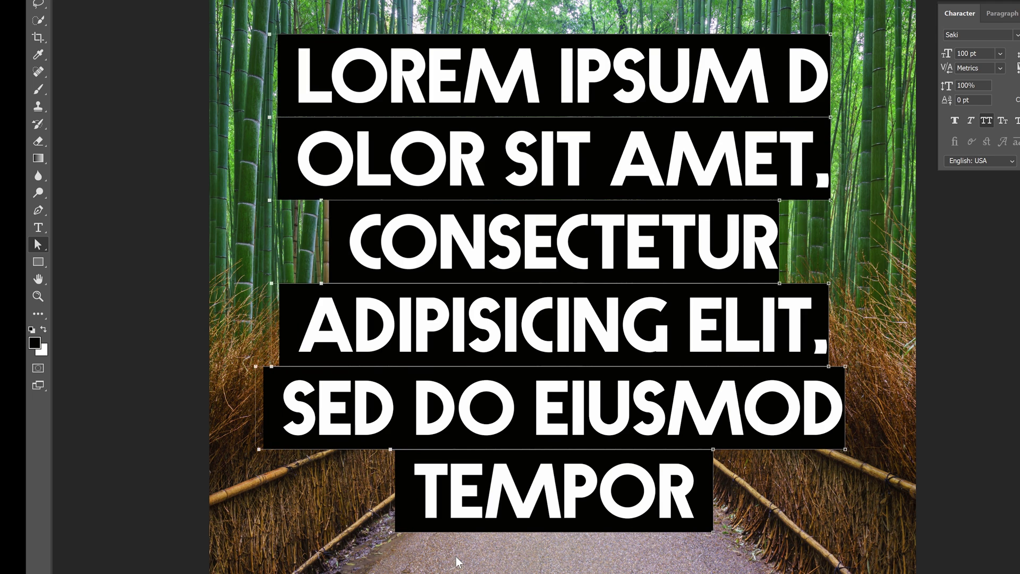
Step: Select the right anchor points of all six bars and extend them outward to add padding after the text
{"action": "left_click_drag", "start_coordinate": [874, 18], "coordinate": [693, 553]}
{"action": "key", "text": "Right"}
{"action": "key", "text": "Right"}
{"action": "key", "text": "Right"}
{"action": "key", "text": "shift+Right"}
{"action": "key", "text": "shift+Right"}
{"action": "key", "text": "shift+Right"}
{"action": "key", "text": "shift+Right"}
{"action": "key", "text": "shift+Right"}
{"action": "key", "text": "shift+Right"}
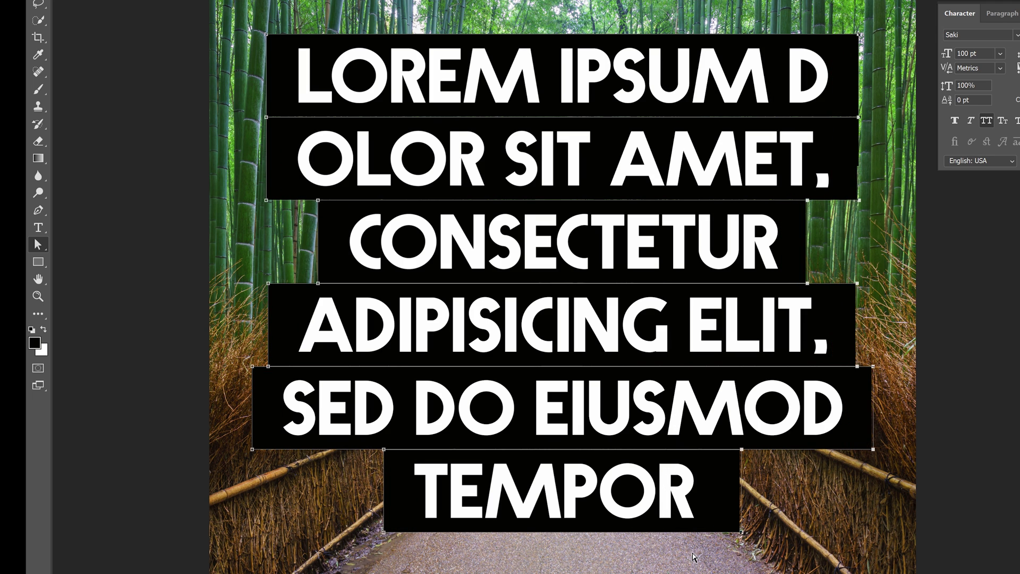
{"action": "key", "text": "Right"}
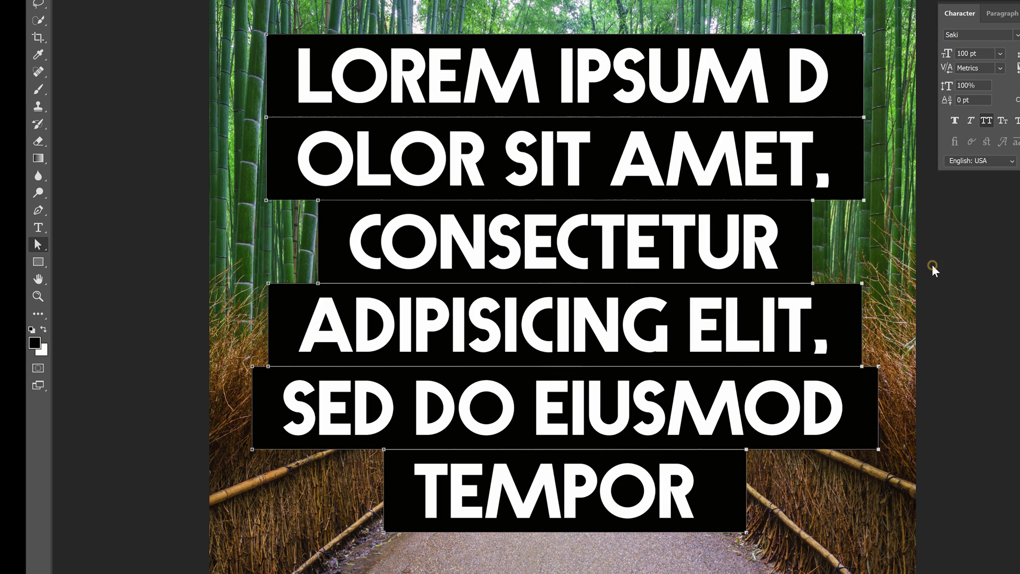
{"action": "left_click", "coordinate": [934, 270]}
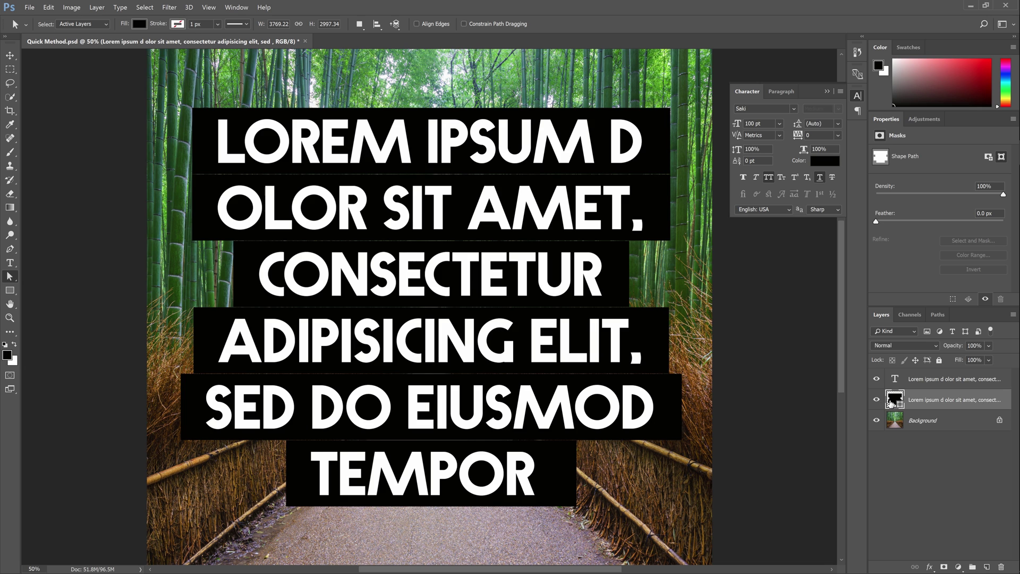
Step: Try a bright green fill on the bar shape layer
{"action": "left_click", "coordinate": [139, 25]}
{"action": "left_click", "coordinate": [146, 92]}
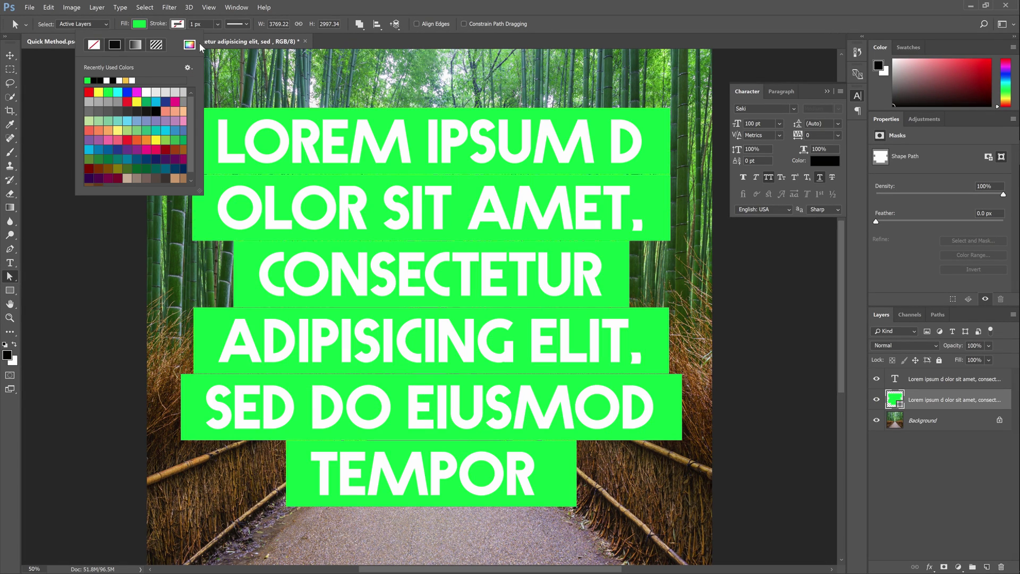
{"action": "left_click", "coordinate": [132, 44]}
Step: Turn the bars into unfilled black outlines with a 10 pt stroke
{"action": "type", "text": "20"}
{"action": "key", "text": "Return"}
{"action": "mouse_move", "coordinate": [210, 23]}
{"action": "left_mouse_down"}
{"action": "mouse_move", "coordinate": [180, 25]}
{"action": "mouse_move", "coordinate": [211, 24]}
{"action": "left_mouse_up"}
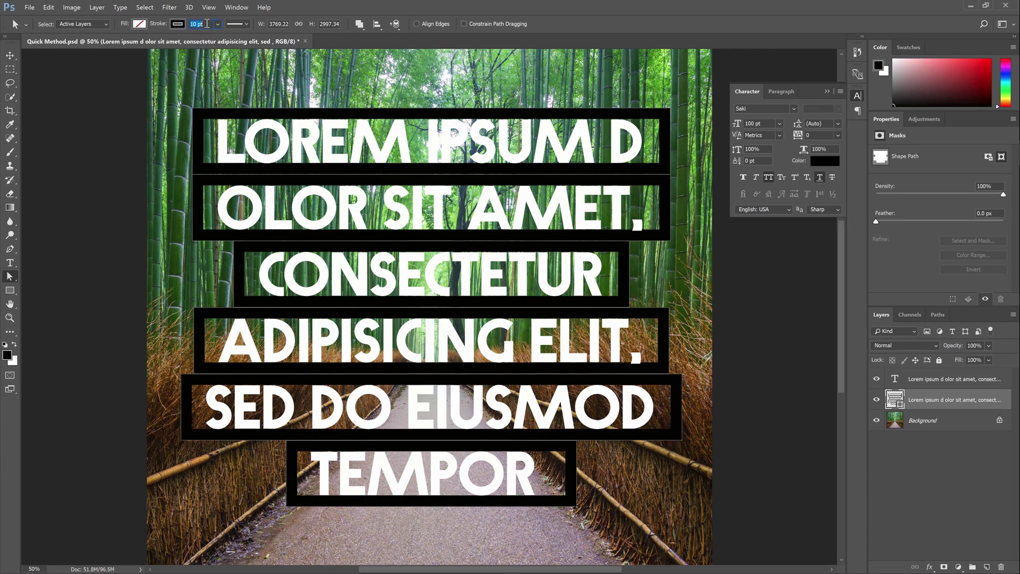
{"action": "type", "text": "10"}
{"action": "key", "text": "Return"}
Step: Change the bars' stroke color to white and fill them with solid black
{"action": "left_click", "coordinate": [177, 24]}
{"action": "left_click", "coordinate": [145, 80]}
{"action": "left_click", "coordinate": [152, 45]}
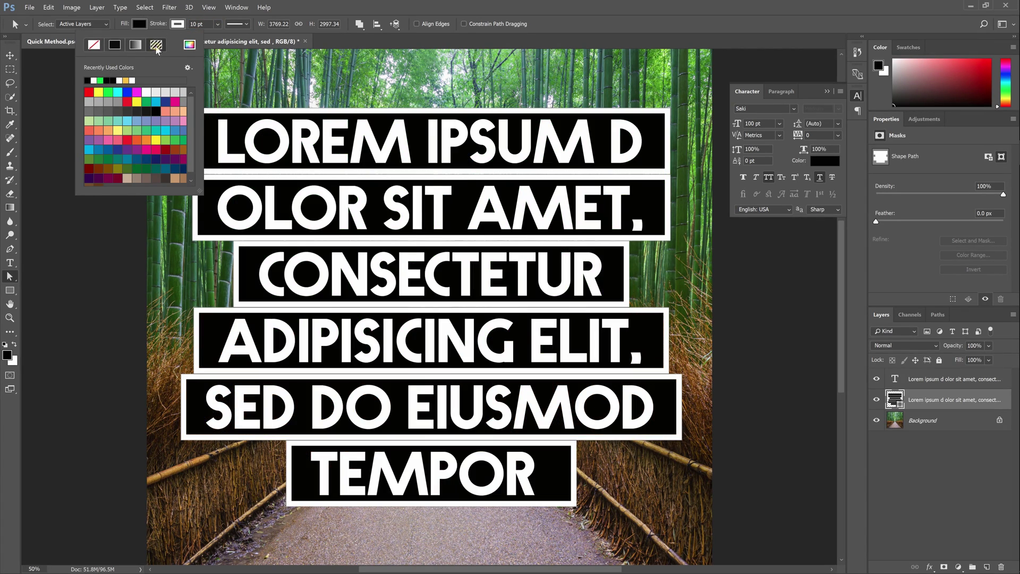
Step: Fill the bars with a light diagonal-line pattern and change the text color to black
{"action": "left_click", "coordinate": [157, 46]}
{"action": "left_click", "coordinate": [114, 88]}
{"action": "left_click", "coordinate": [370, 24]}
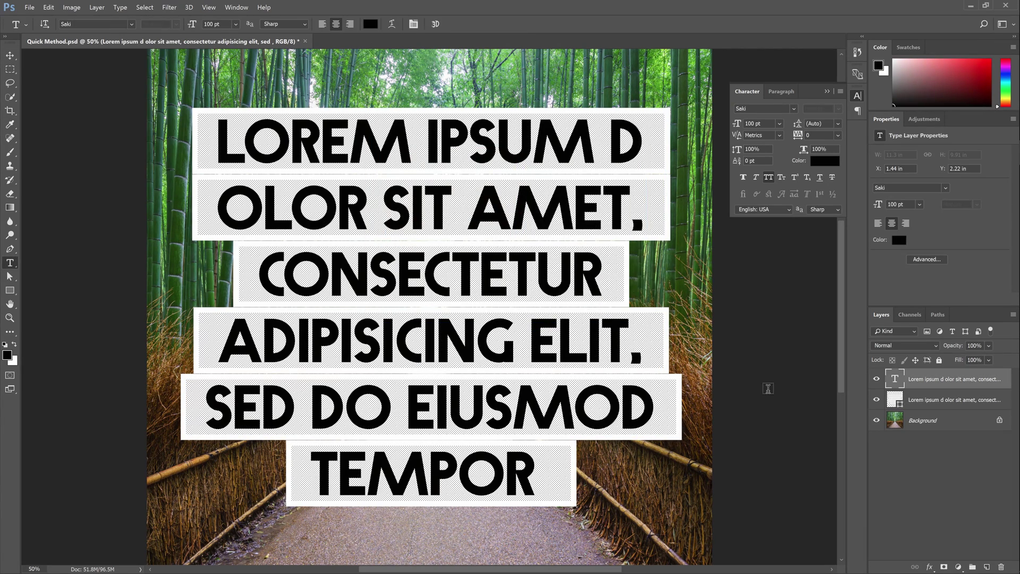